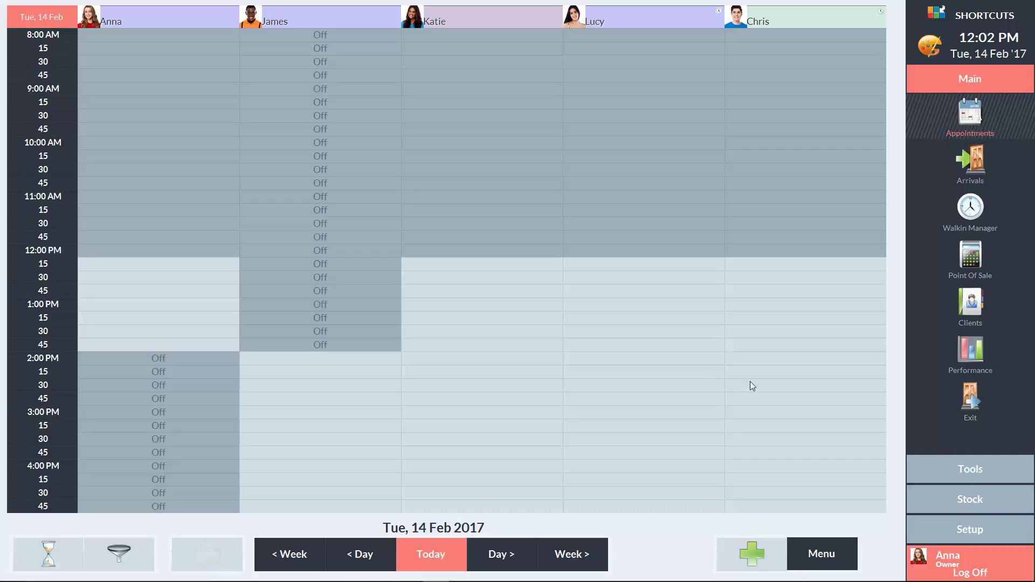
# - Open the Resources Setup and show its list of individual resources
pyautogui.click(965, 529)
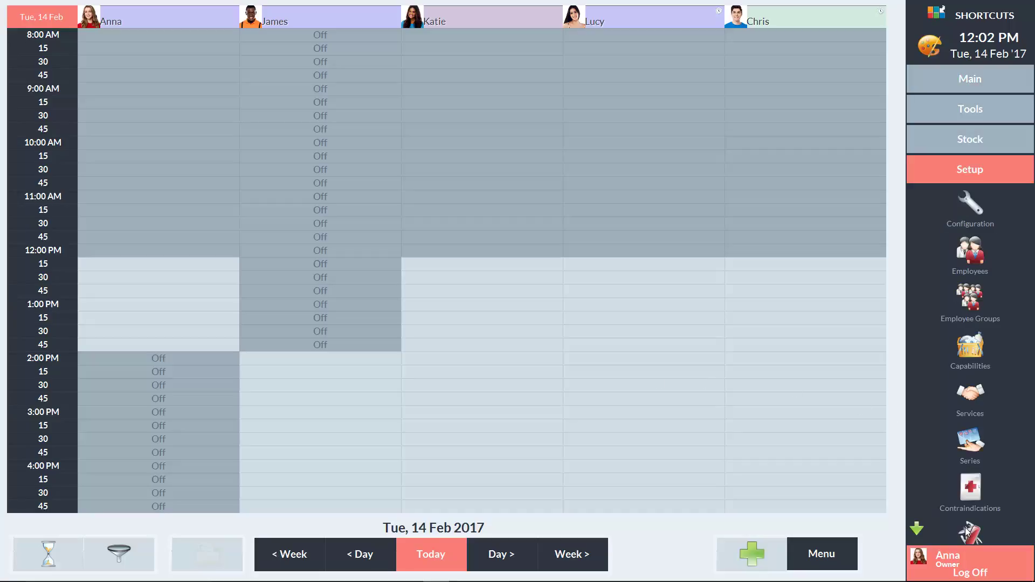
pyautogui.click(916, 529)
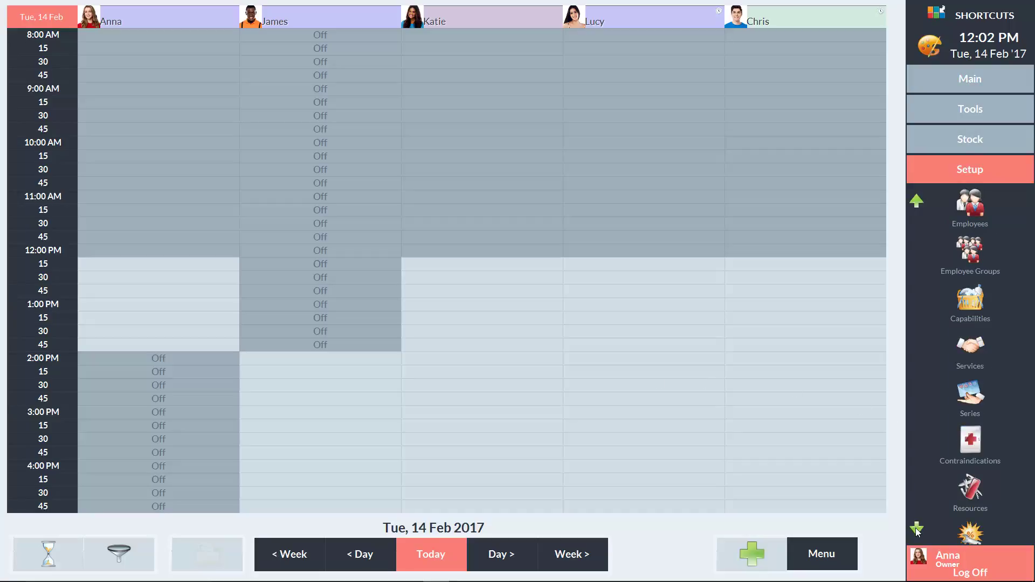
pyautogui.click(970, 492)
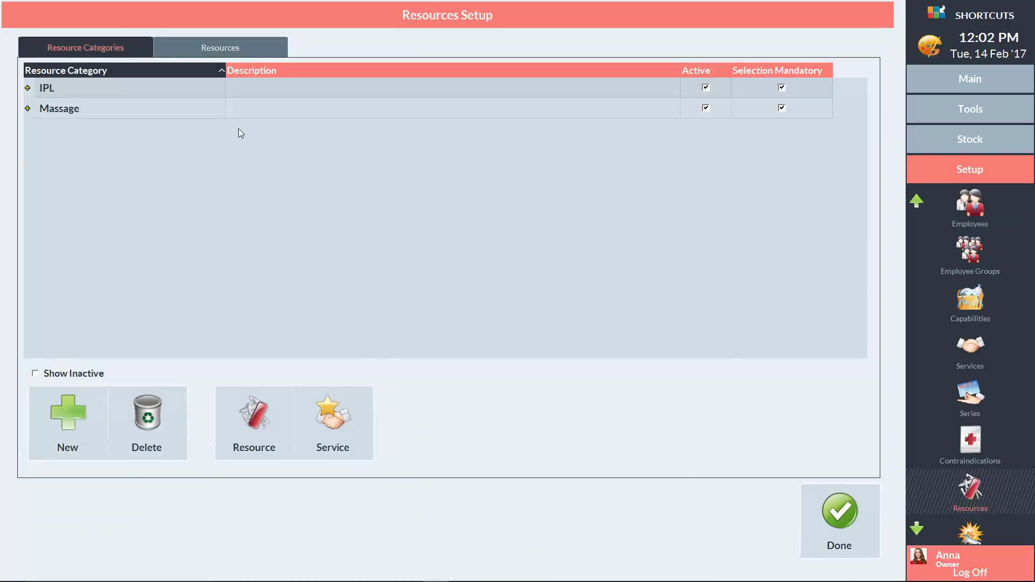
pyautogui.click(233, 48)
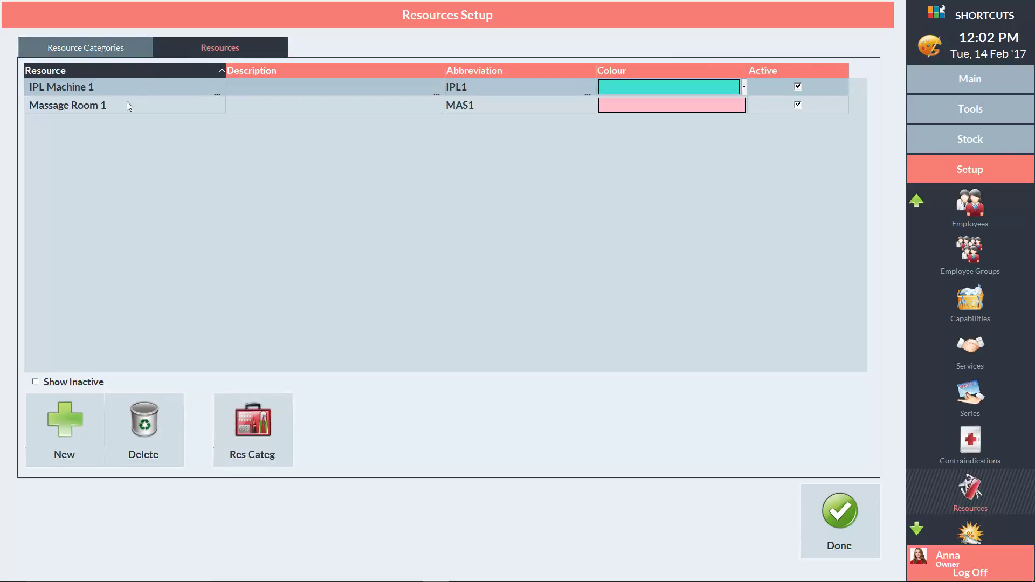
# - Add a resource named Tanning Booth 1 with the abbreviation TAN1 and an orange colour
pyautogui.click(64, 422)
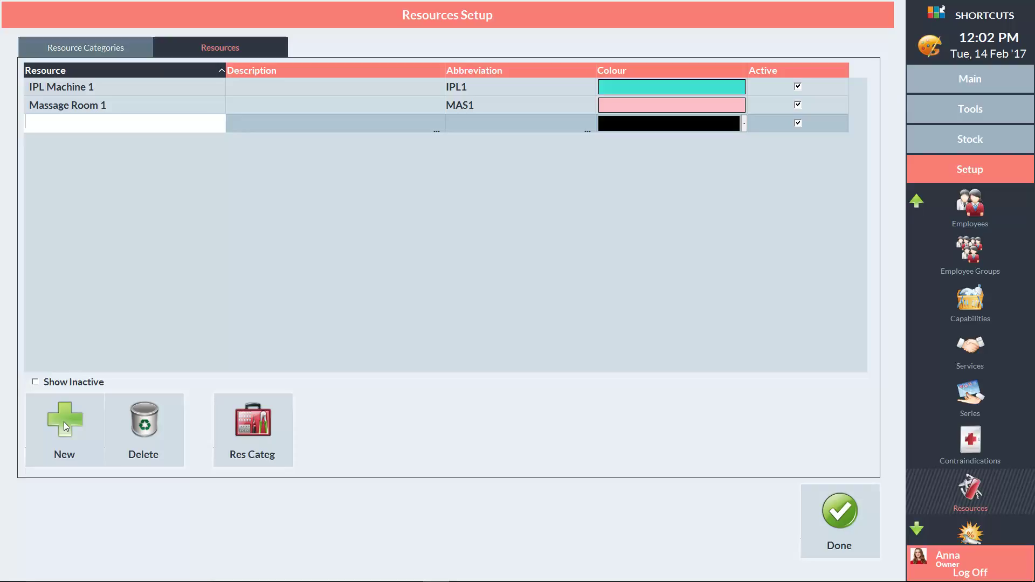
pyautogui.write('Tanning Booth 1')
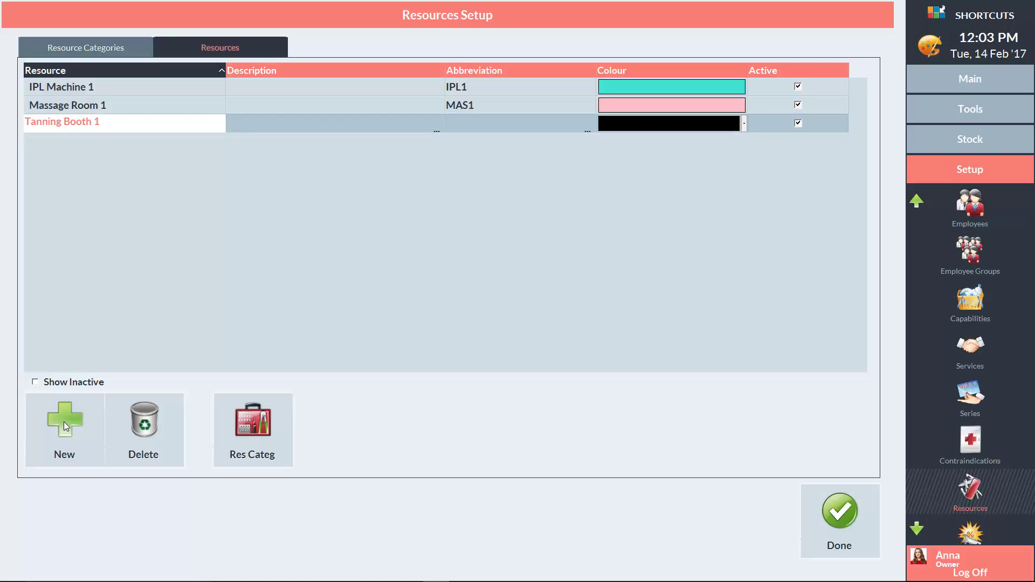
pyautogui.click(480, 122)
pyautogui.write('TAN1')
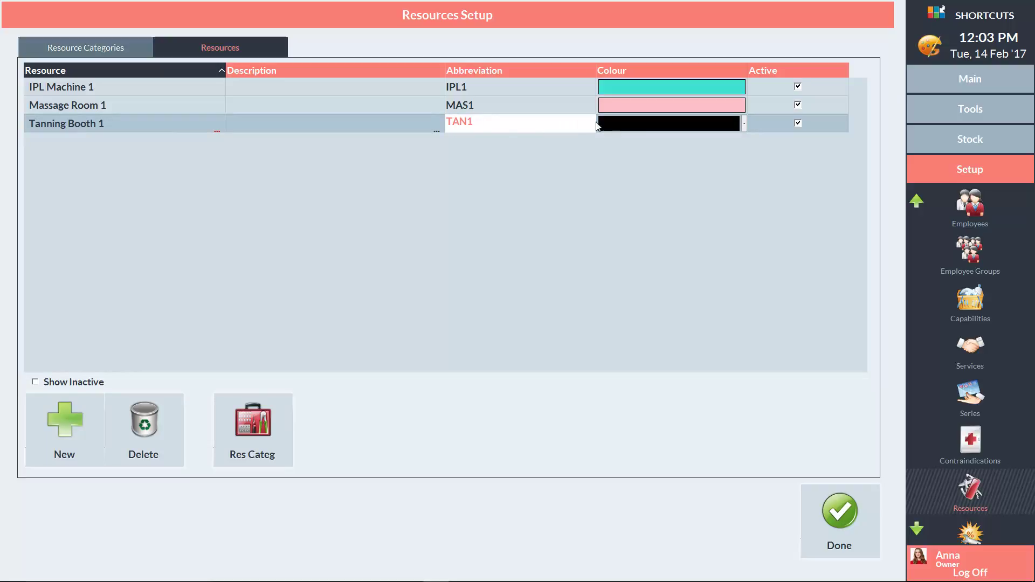
pyautogui.click(648, 127)
pyautogui.click(633, 170)
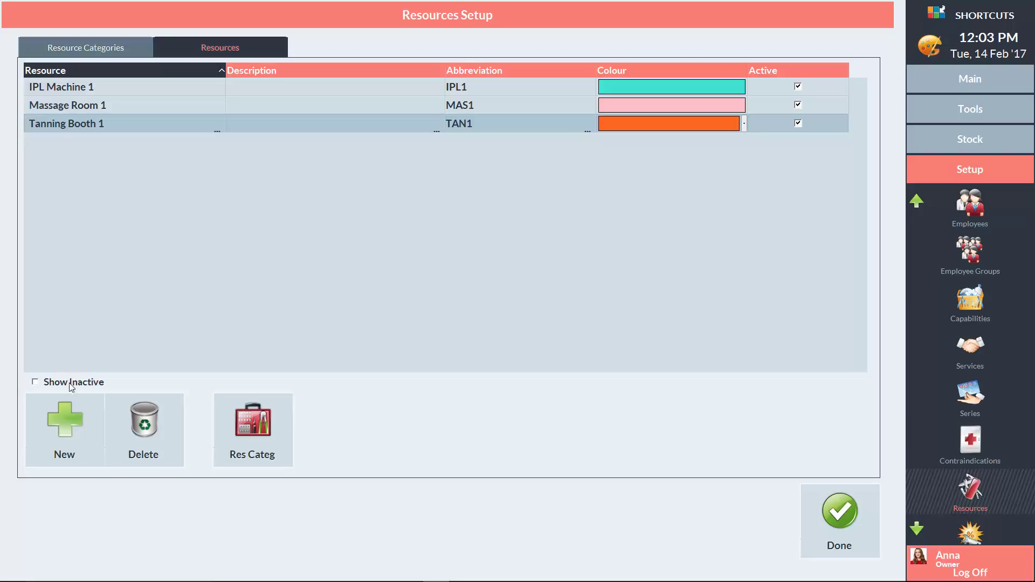
# - Add a resource named Tanning Booth 2 with the abbreviation TAN2 and a yellow colour
pyautogui.click(66, 419)
pyautogui.write('Tanning Booth 2')
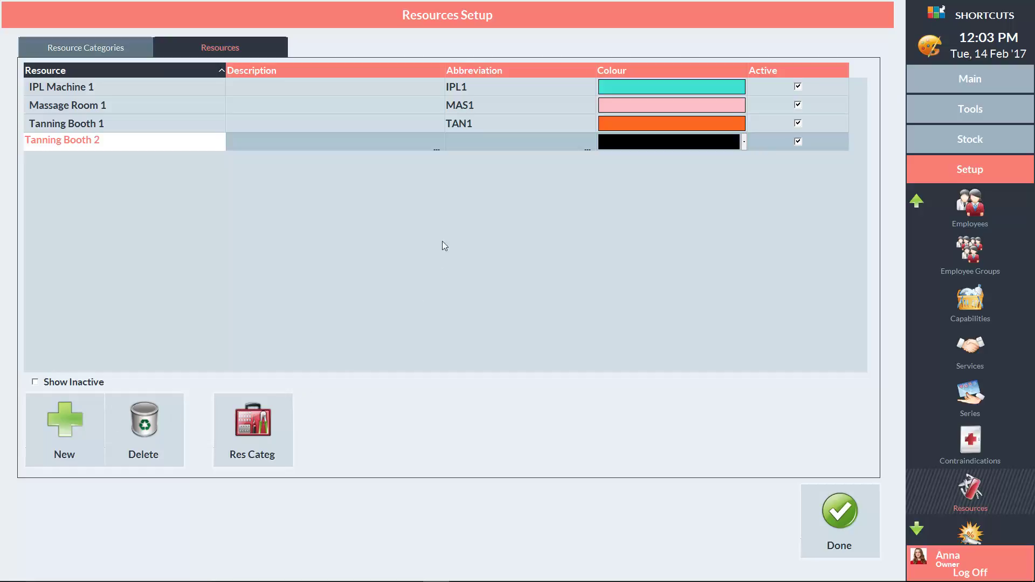
pyautogui.click(458, 141)
pyautogui.write('TAN2')
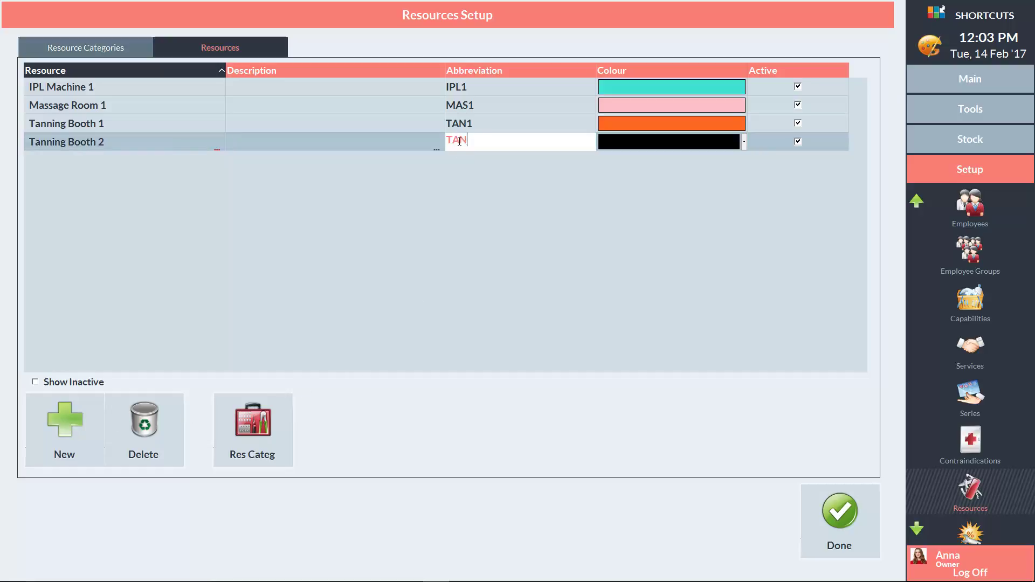
pyautogui.click(675, 146)
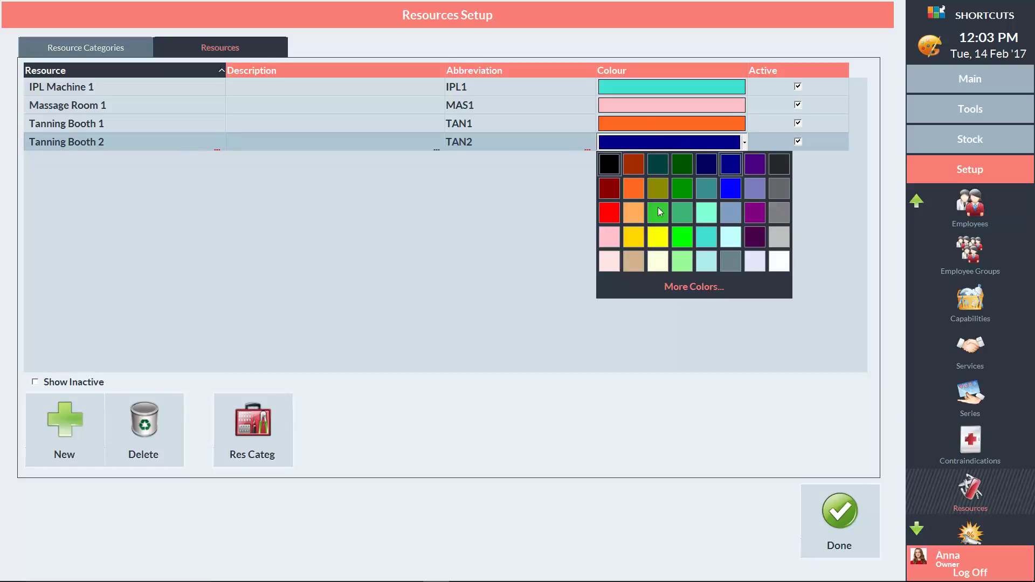
pyautogui.click(659, 236)
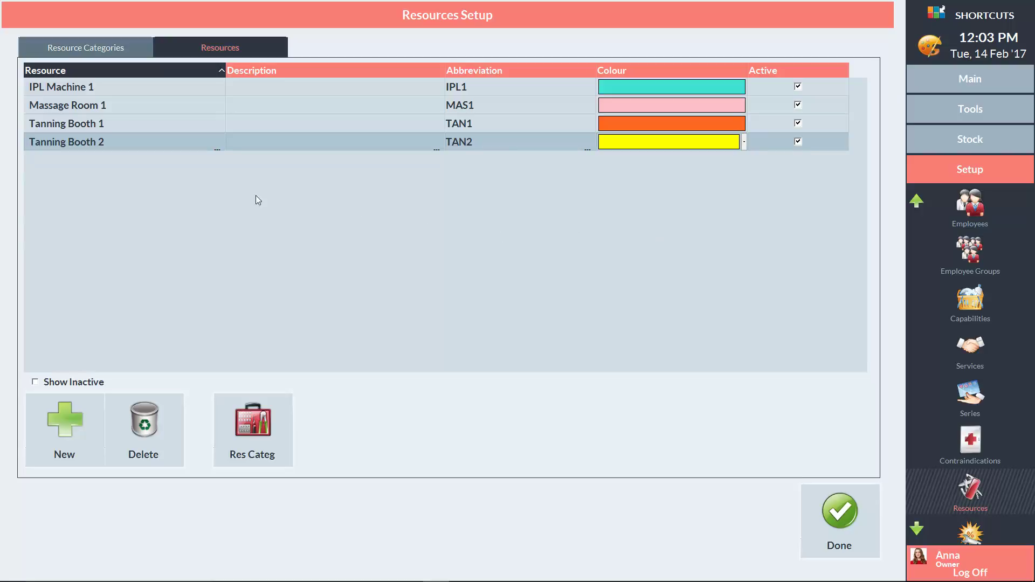
# - Create a resource category named Tanning and make its selection mandatory
pyautogui.click(93, 50)
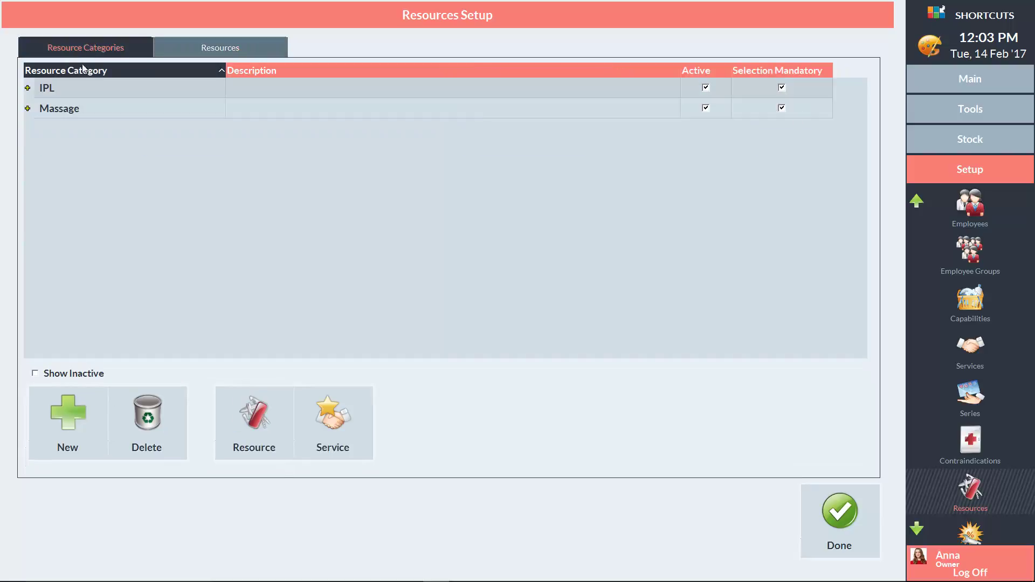
pyautogui.click(67, 416)
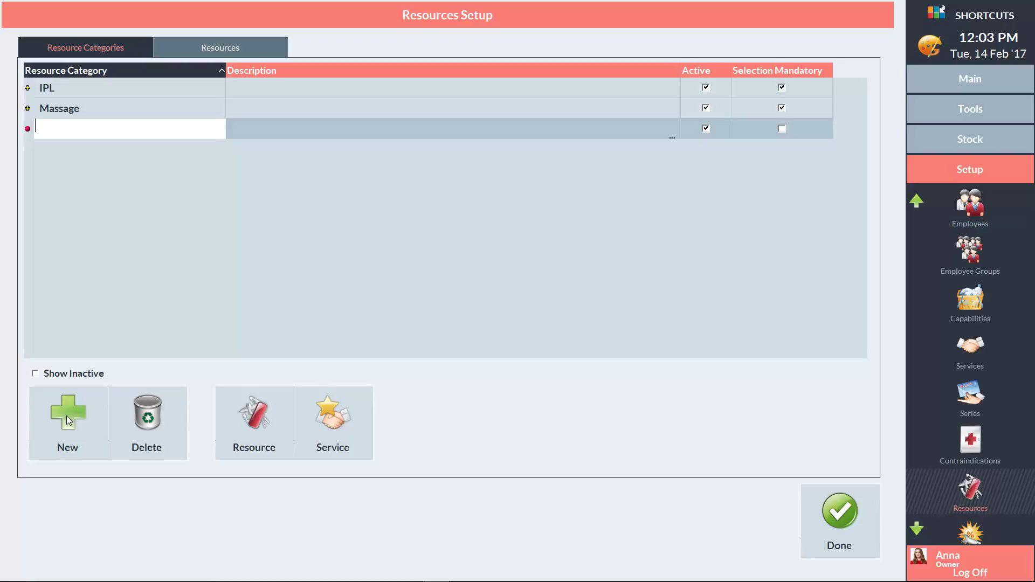
pyautogui.write('Tanning')
pyautogui.click(781, 128)
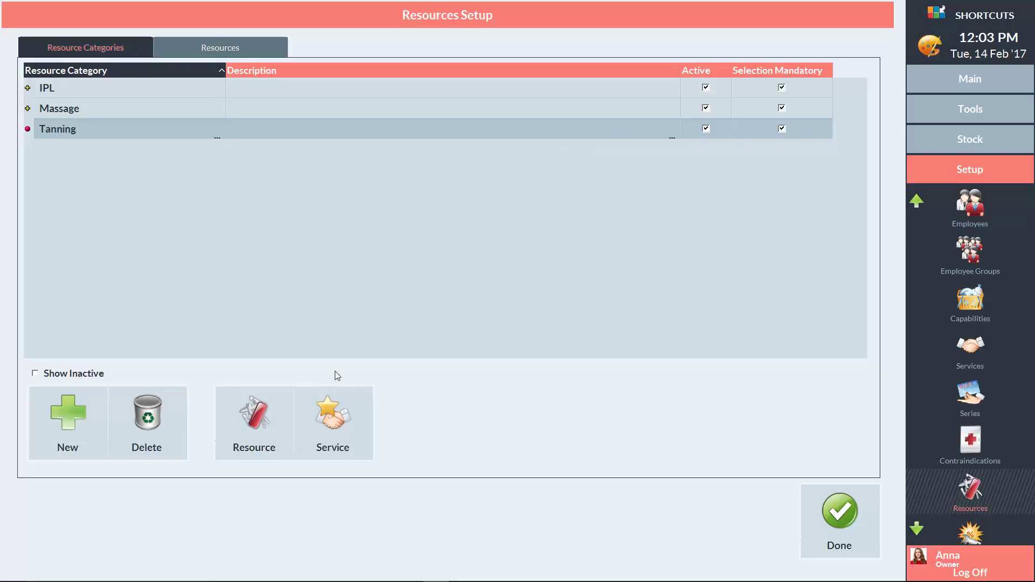
# - Allocate the whole Tanning service group to the Tanning resource category and acknowledge the warning
pyautogui.click(334, 418)
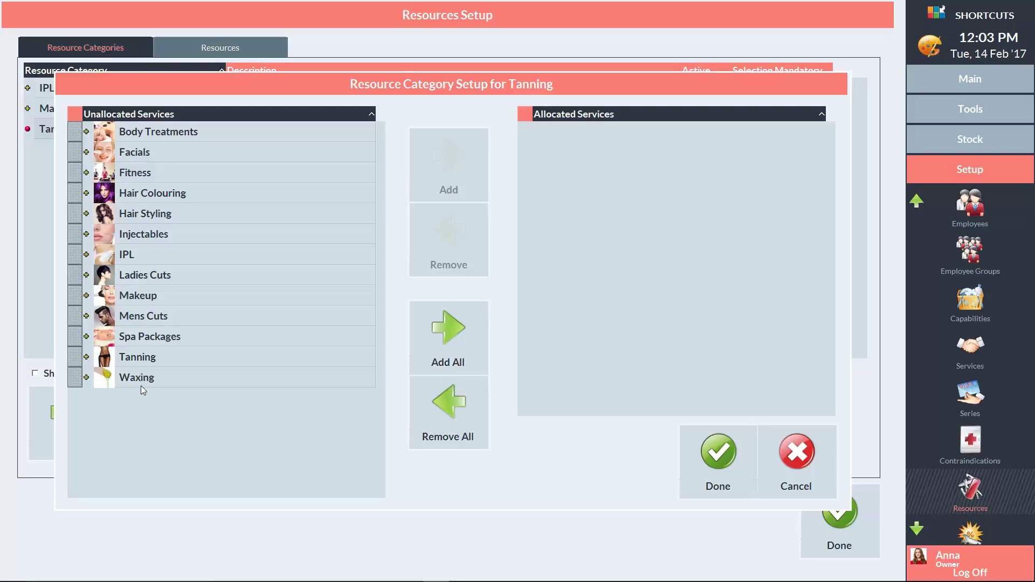
pyautogui.click(125, 361)
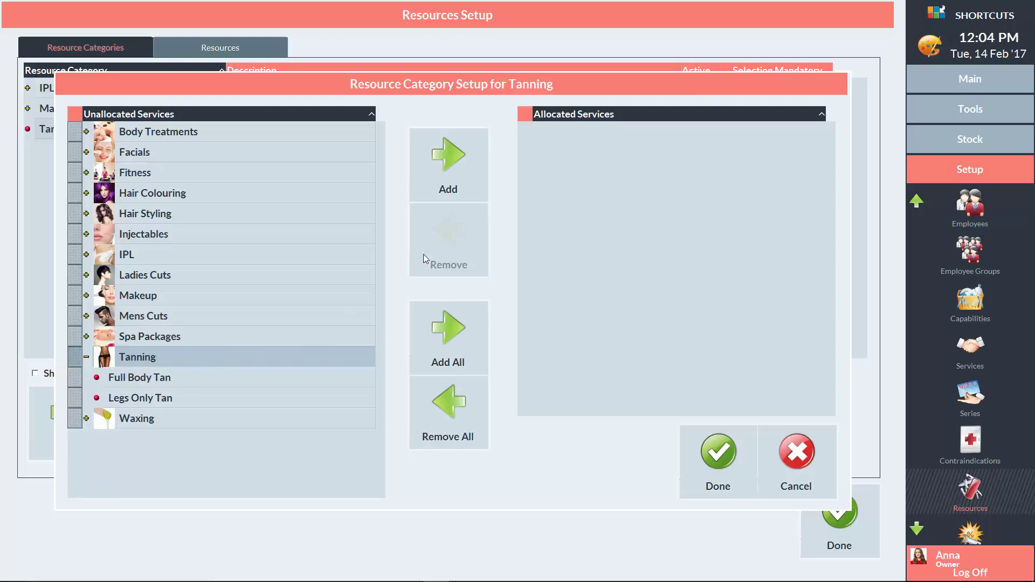
pyautogui.click(447, 163)
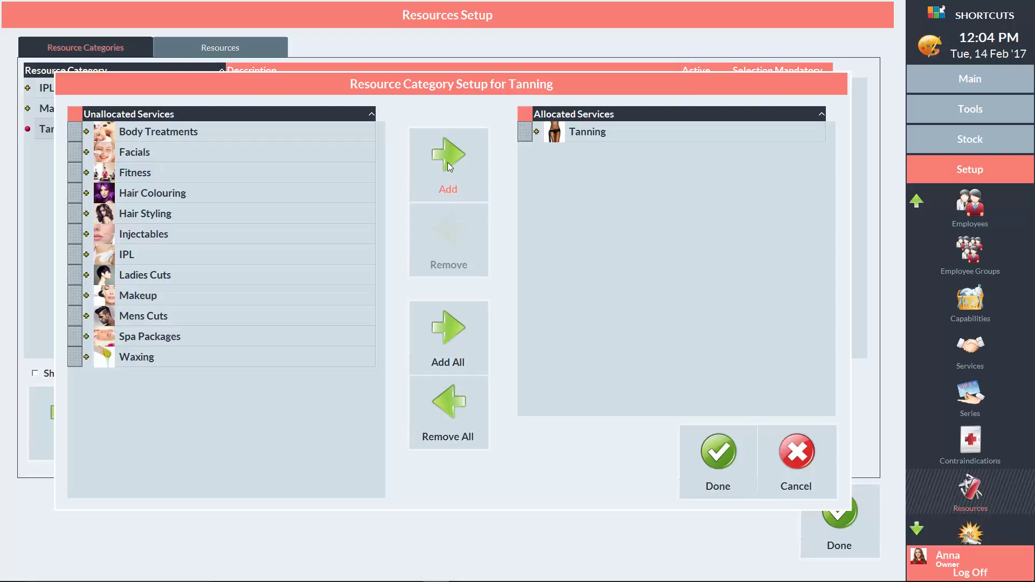
pyautogui.click(713, 451)
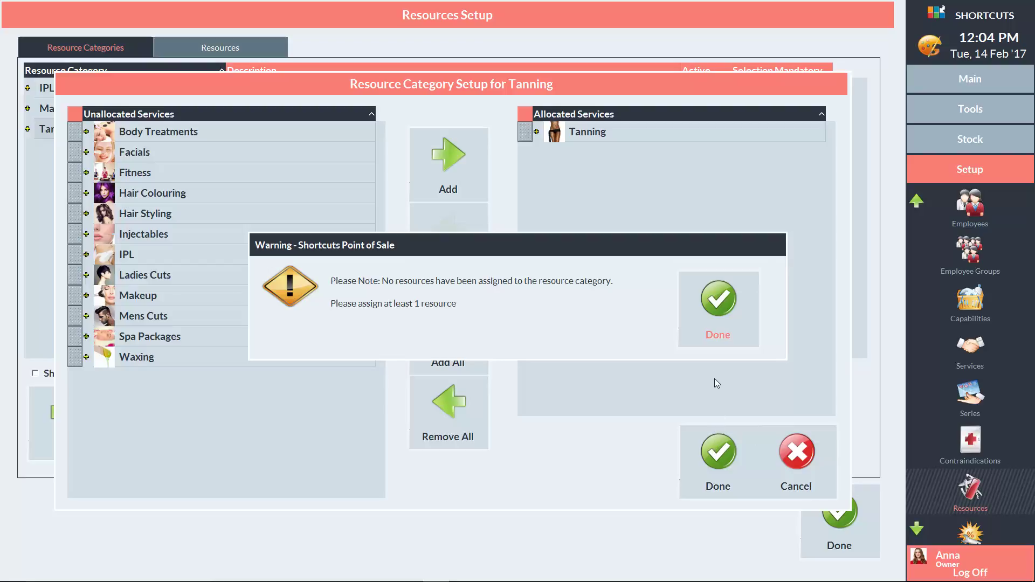
pyautogui.click(717, 302)
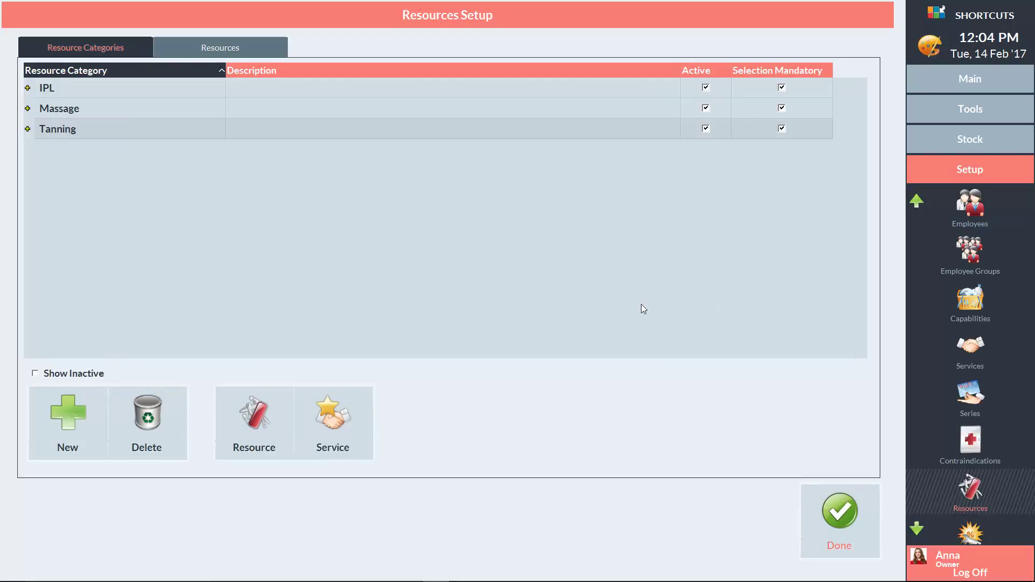
# - Allocate Tanning Booth 1 and Tanning Booth 2 as resources of the Tanning category
pyautogui.click(254, 420)
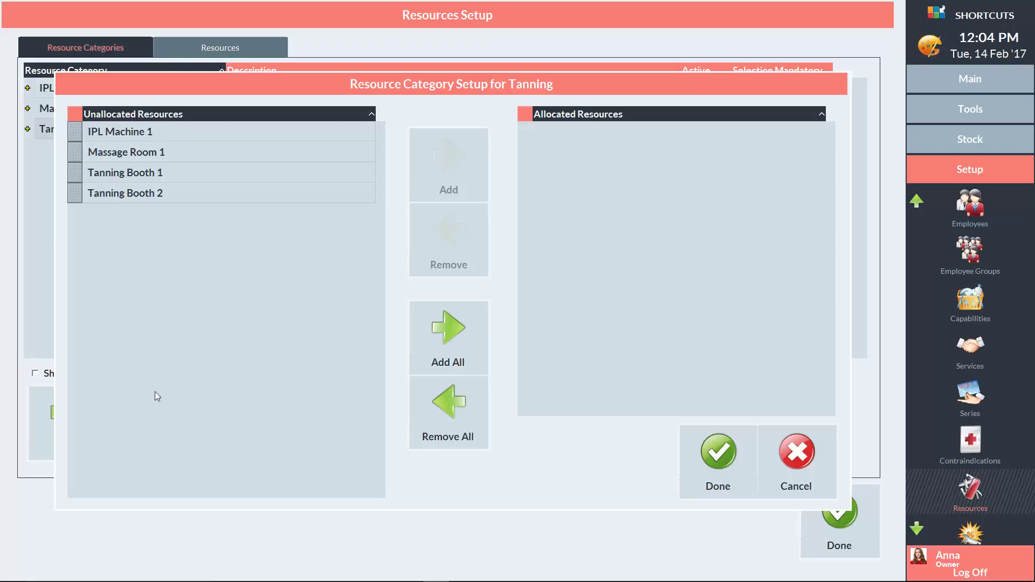
pyautogui.click(77, 173)
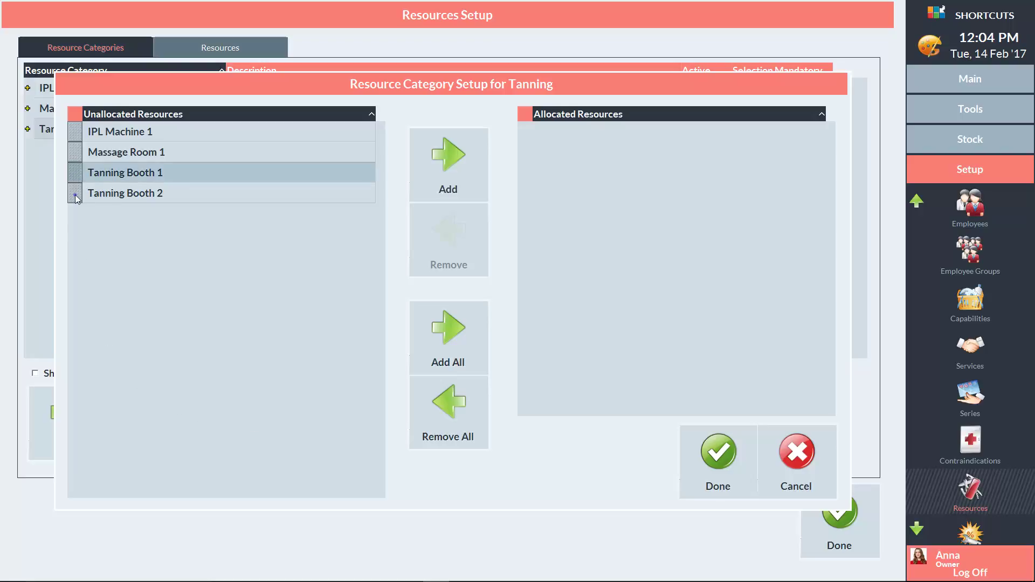
pyautogui.keyDown('ctrl'); pyautogui.click(76, 194); pyautogui.keyUp('ctrl')
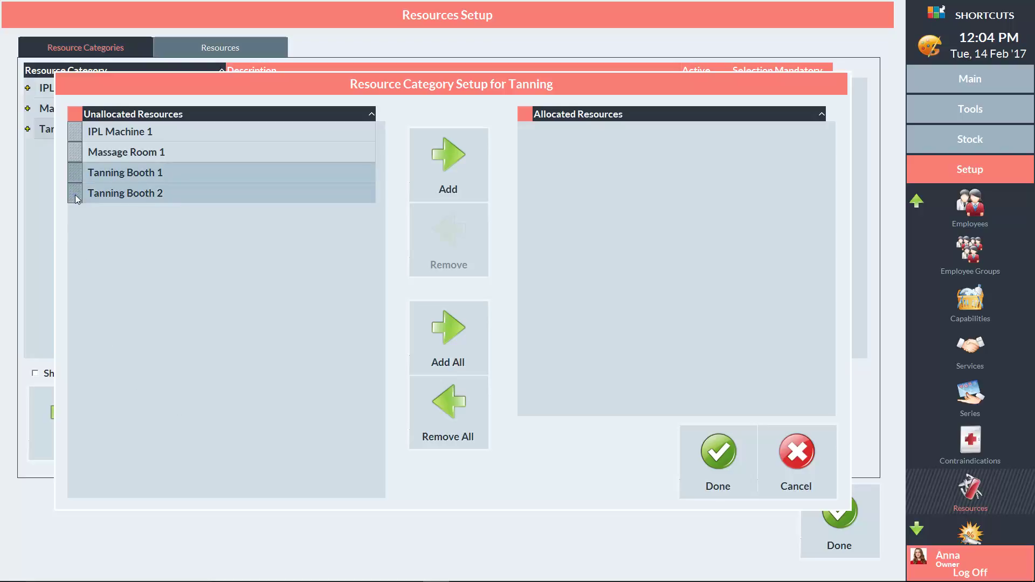
pyautogui.click(446, 159)
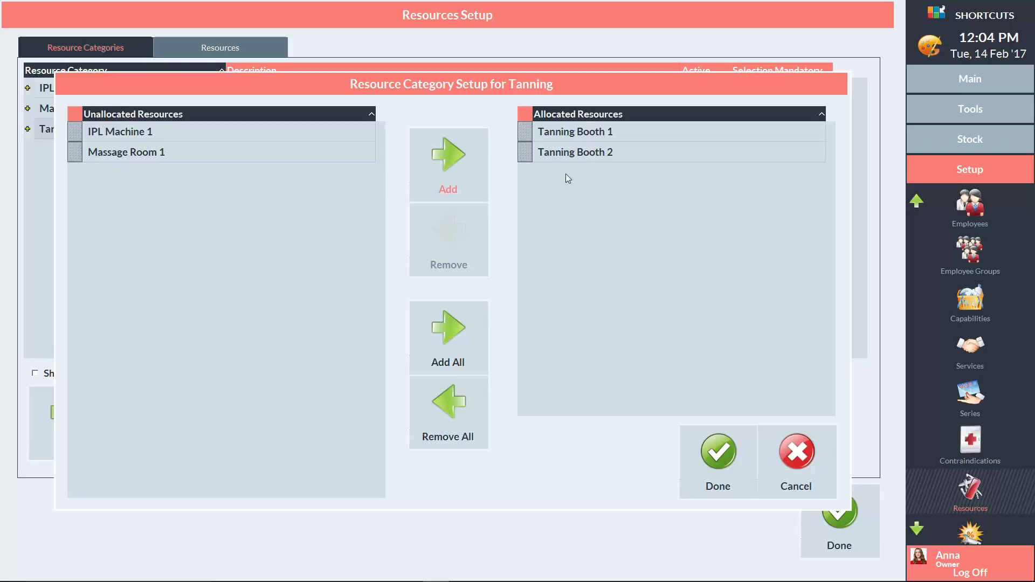
pyautogui.click(722, 459)
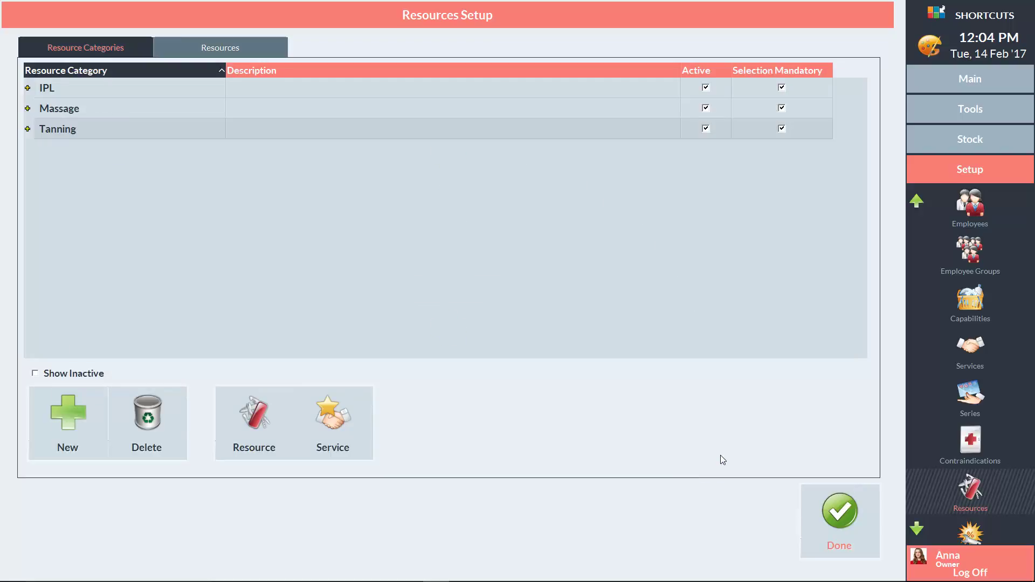
# - Review the services and resources allocated to the Tanning category, and close the Resources Setup
pyautogui.click(28, 130)
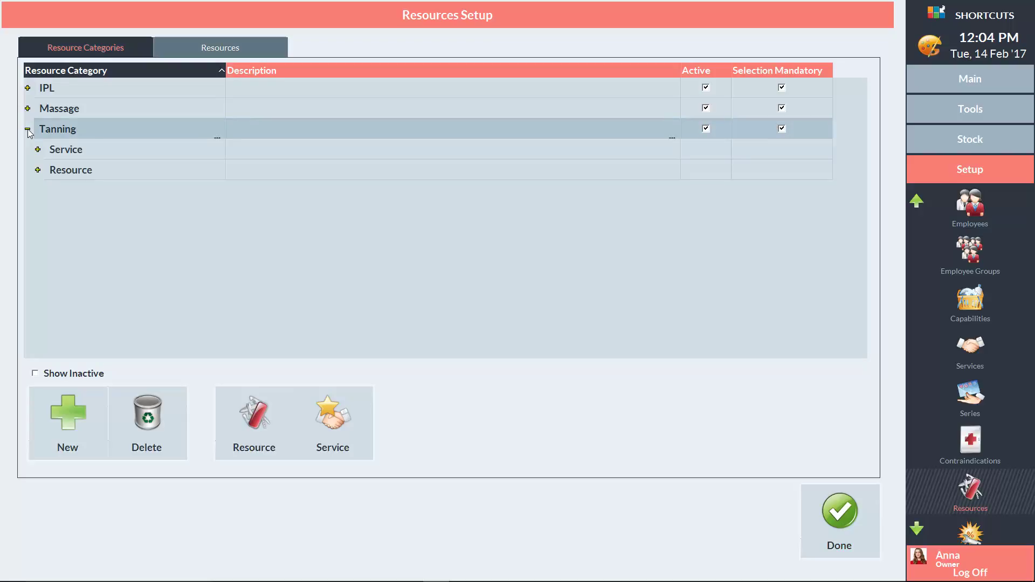
pyautogui.click(38, 149)
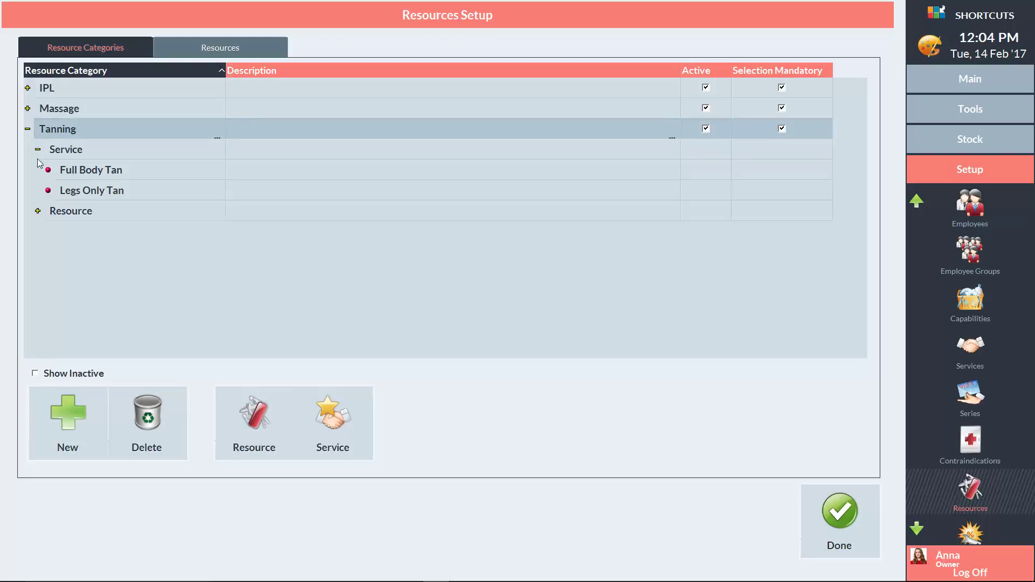
pyautogui.click(38, 212)
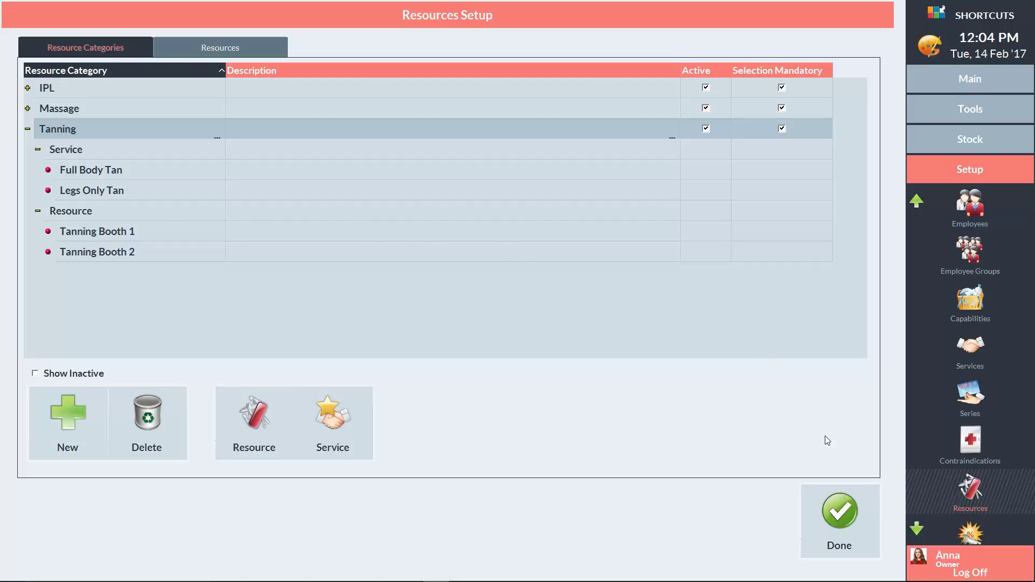
pyautogui.click(839, 511)
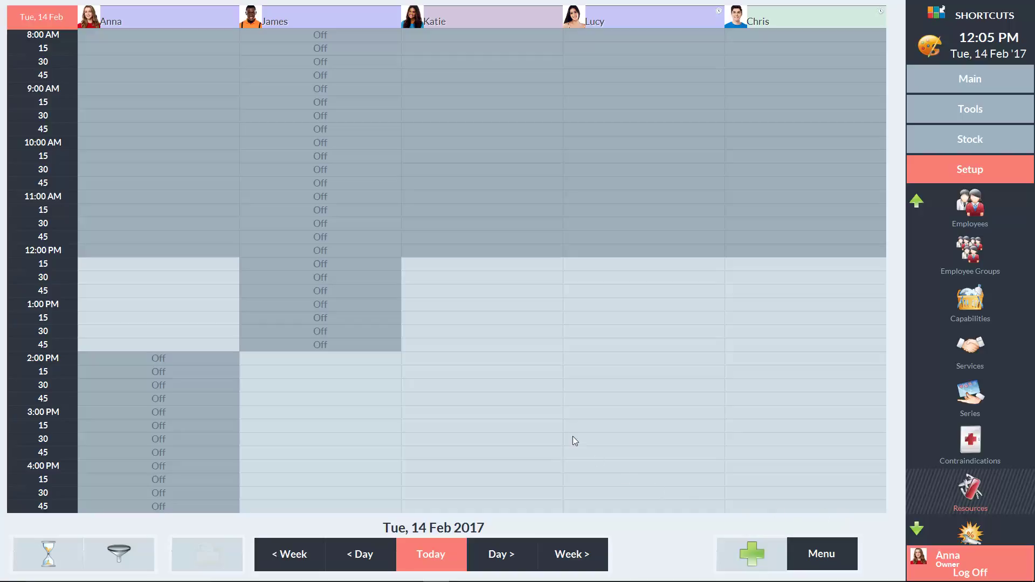
# - Book a Full Body Tan for the starred client at 12:30 PM with the third employee, using Tanning Booth 1
pyautogui.click(510, 280)
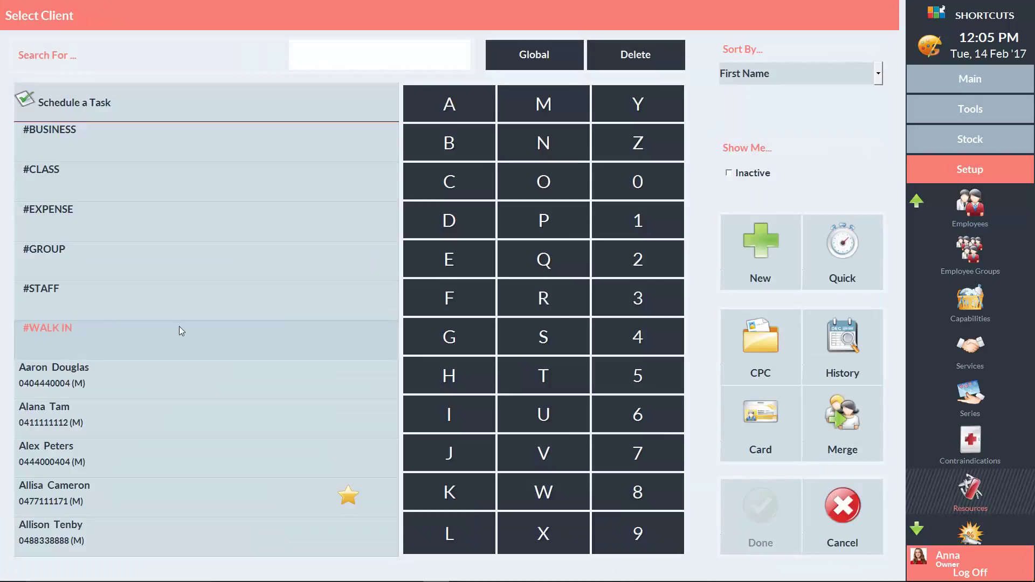
pyautogui.click(59, 494)
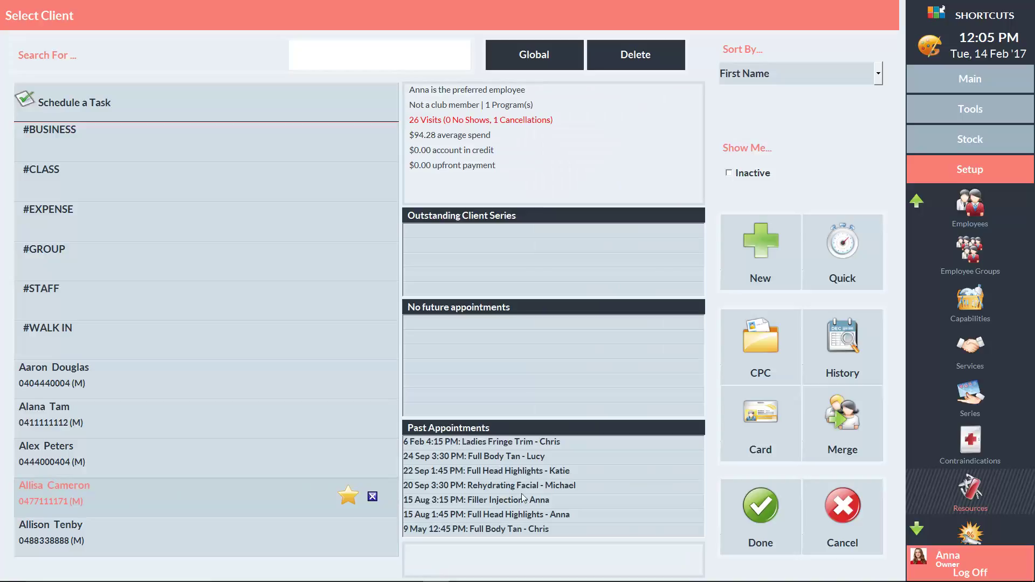
pyautogui.click(761, 512)
pyautogui.click(75, 476)
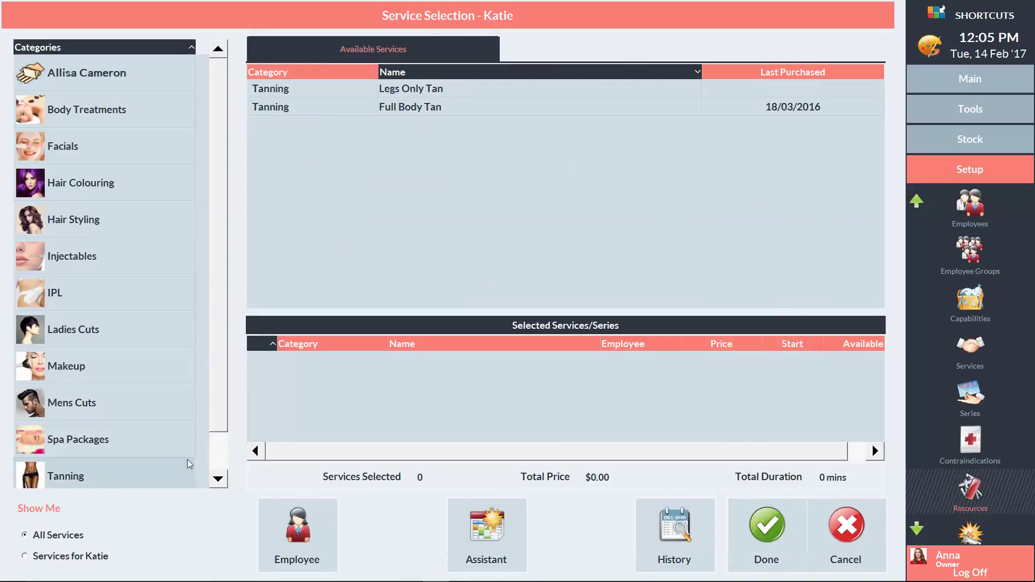
pyautogui.click(417, 108)
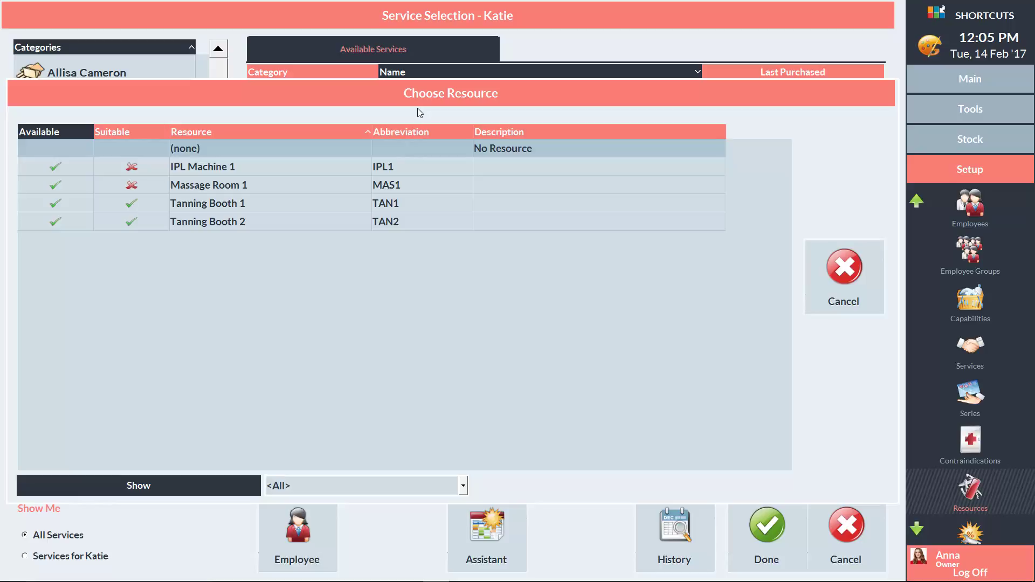
pyautogui.click(136, 207)
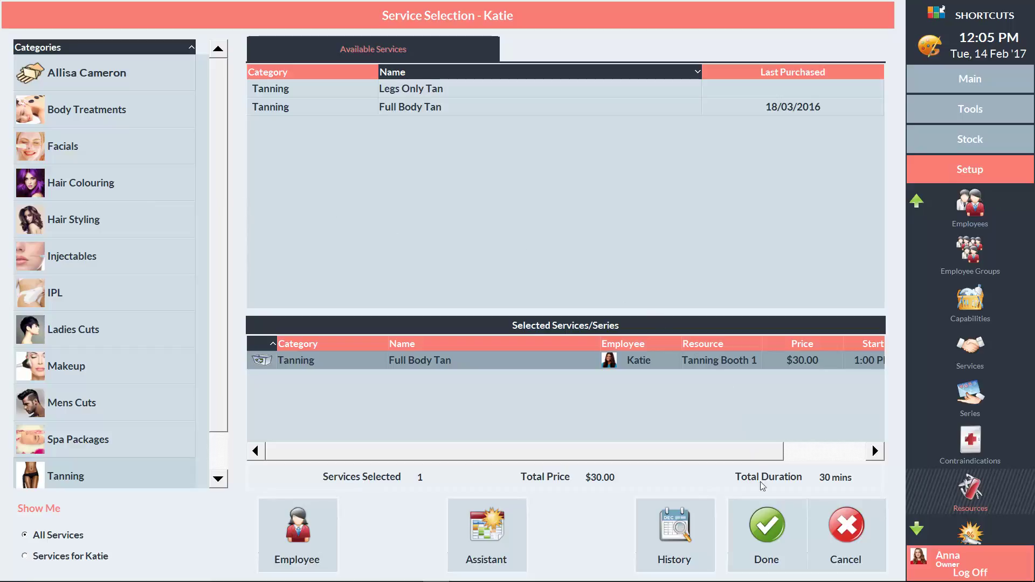
pyautogui.click(766, 530)
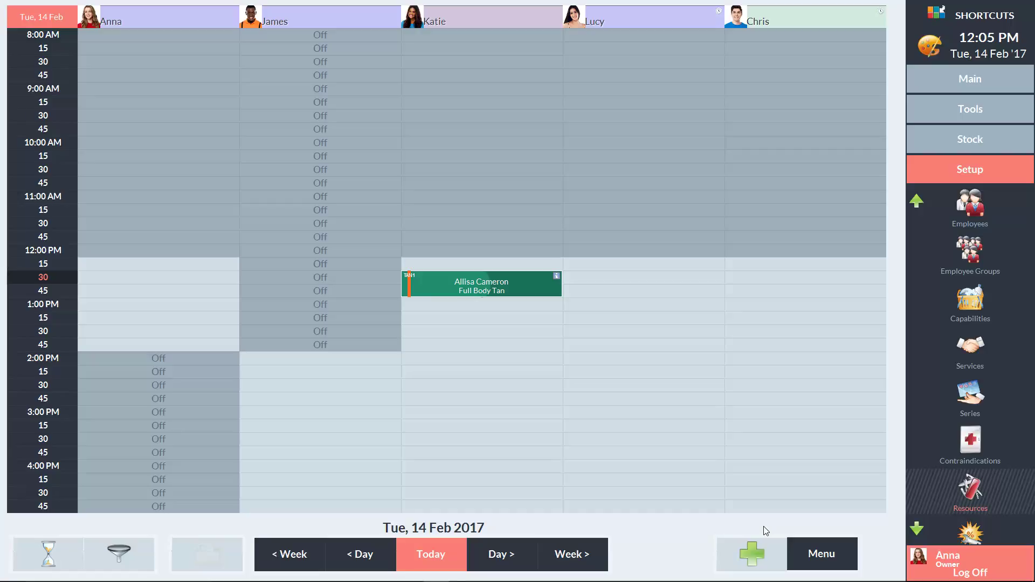
# - Book a Full Body Tan at 12:30 PM with the fourth employee for the client listed after the starred one, also using Tanning Booth 1
pyautogui.click(580, 277)
pyautogui.click(113, 534)
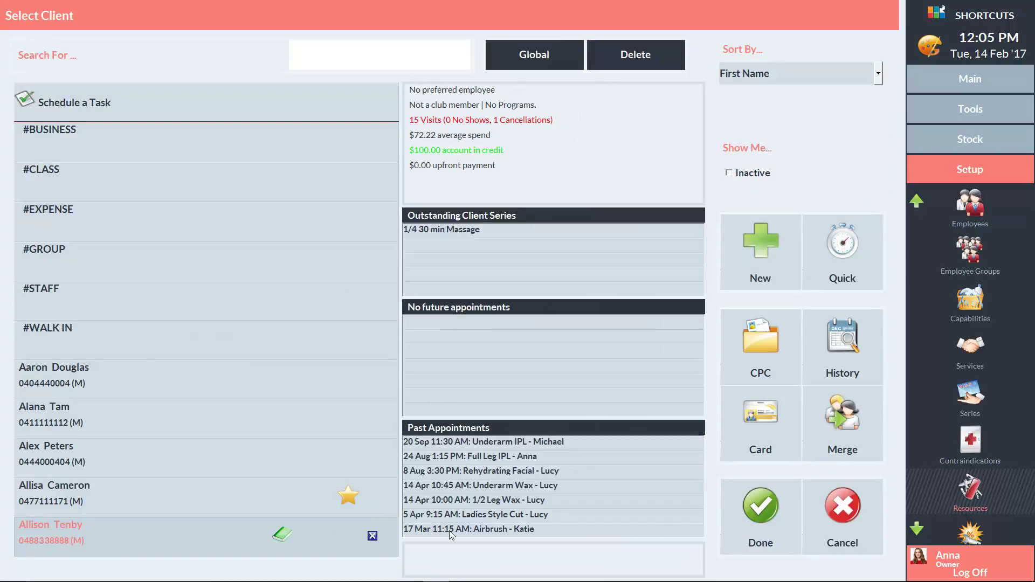
pyautogui.click(761, 516)
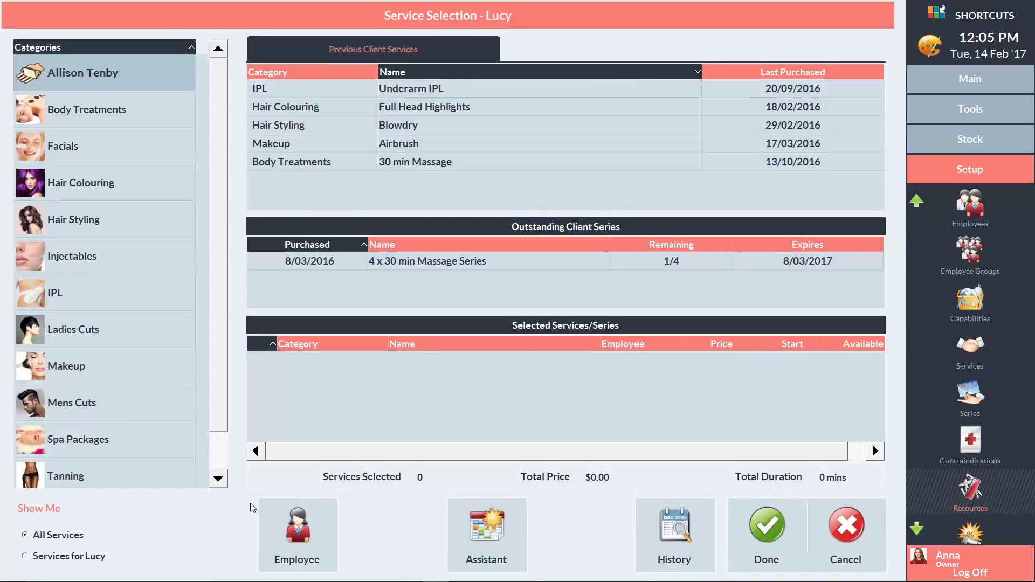
pyautogui.click(65, 477)
pyautogui.click(425, 106)
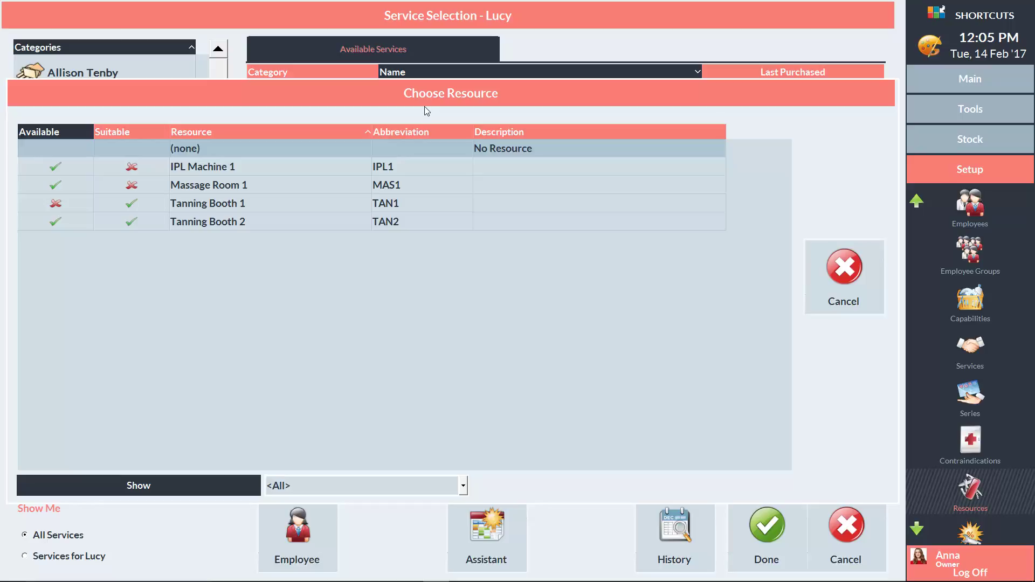
pyautogui.click(131, 203)
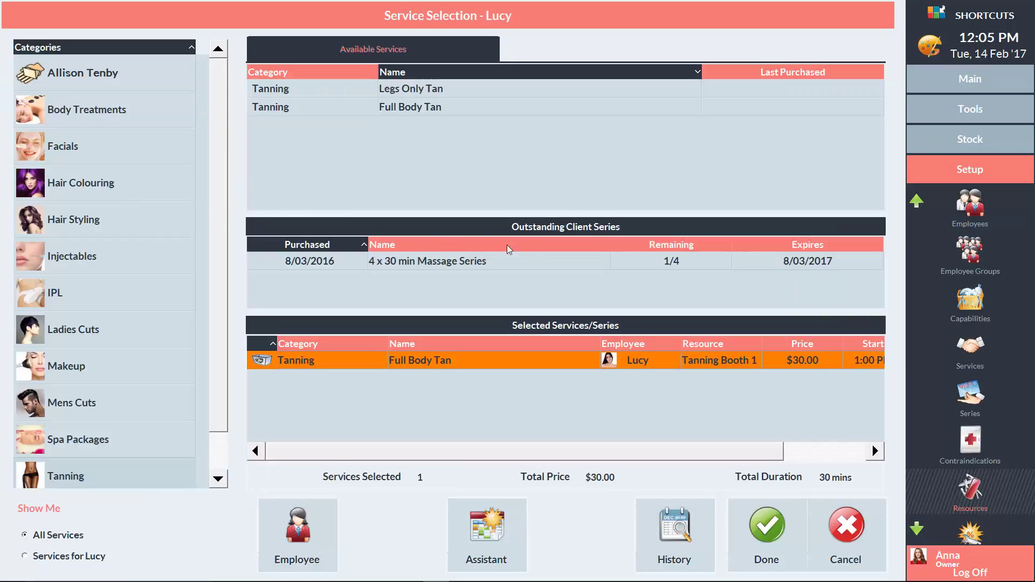
pyautogui.click(766, 529)
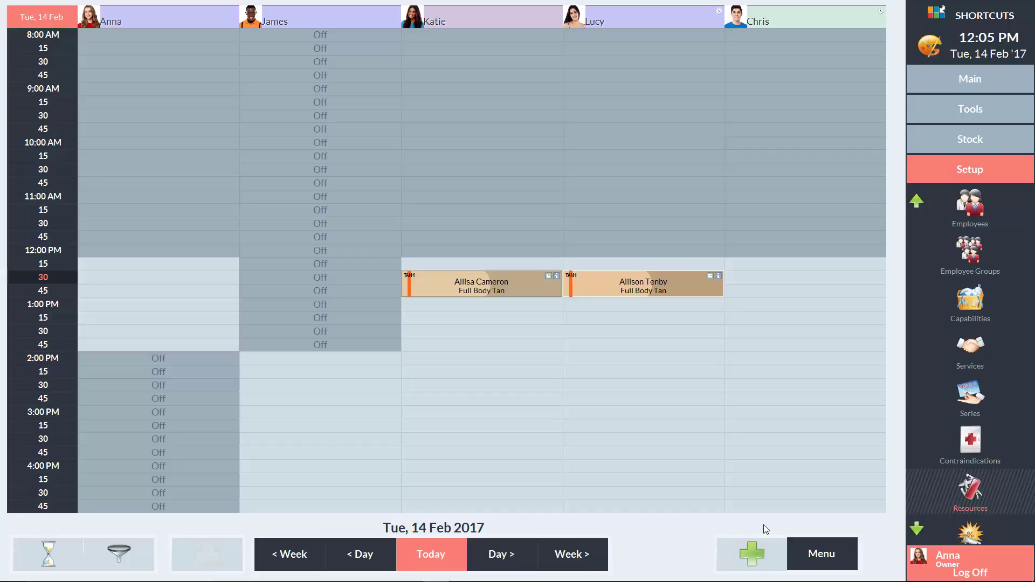